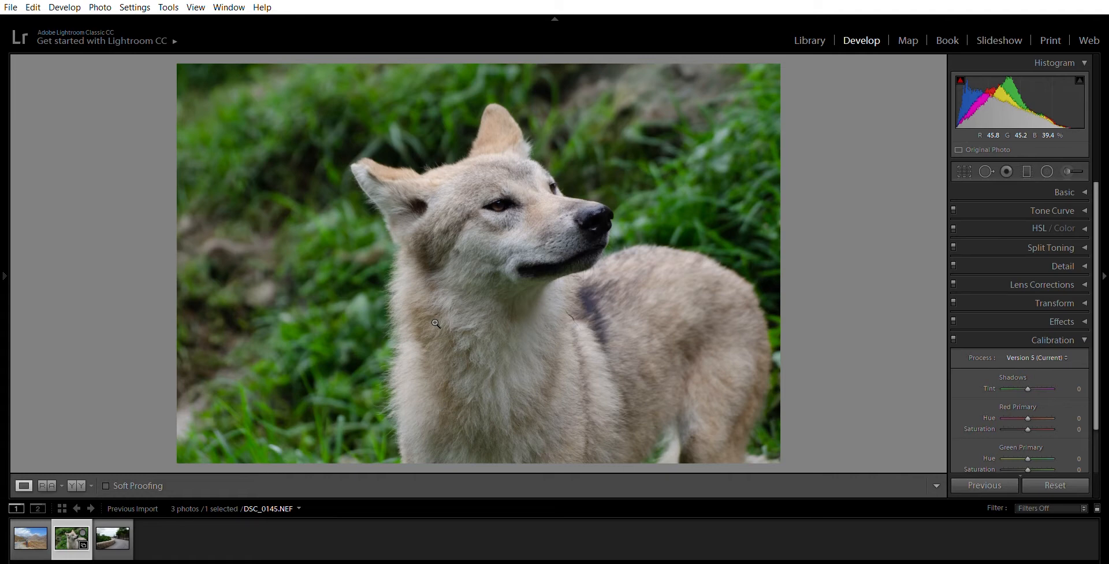
- Preview the wolf photo full screen and return to the editing view
{"action": "key", "text": "f"}
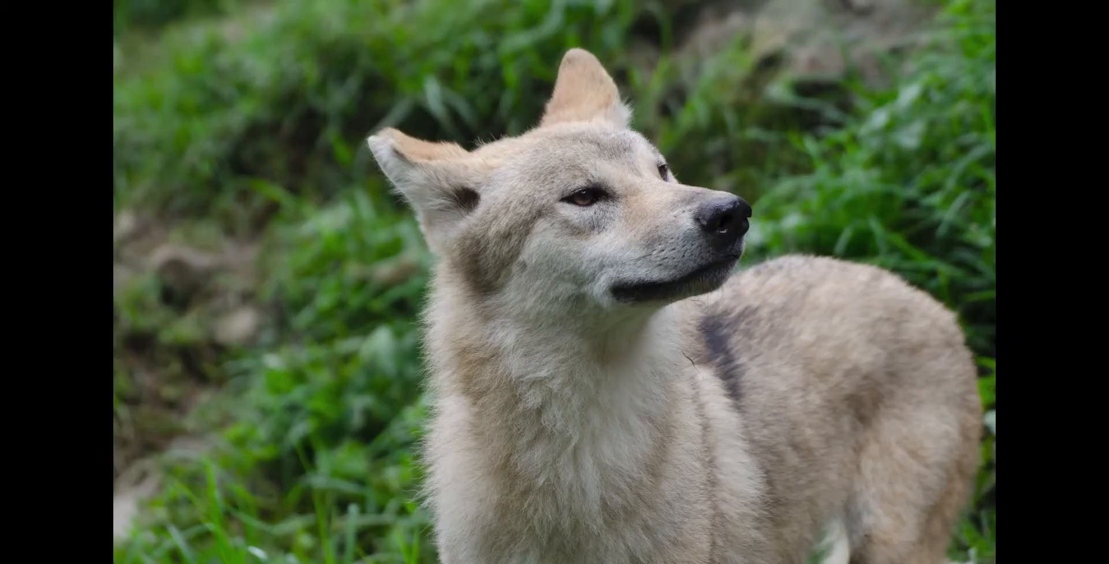
{"action": "key", "text": "backslash"}
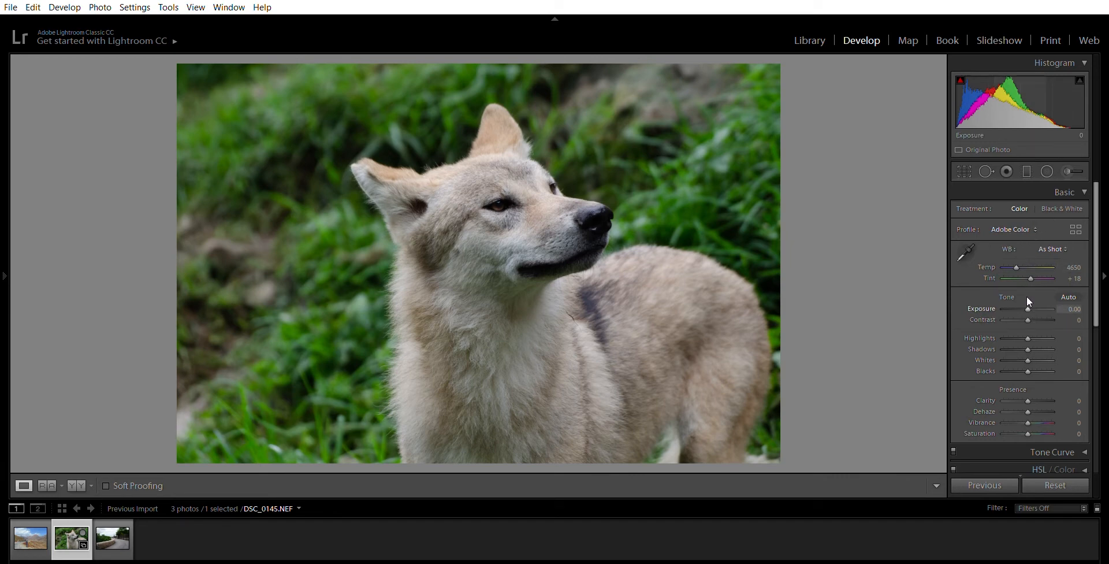
- Set exposure to -0.36, contrast to +12, highlights to -33, shadows to -36, whites to +21 and blacks to +24
{"action": "type", "text": "-0.36"}
{"action": "key", "text": "Tab"}
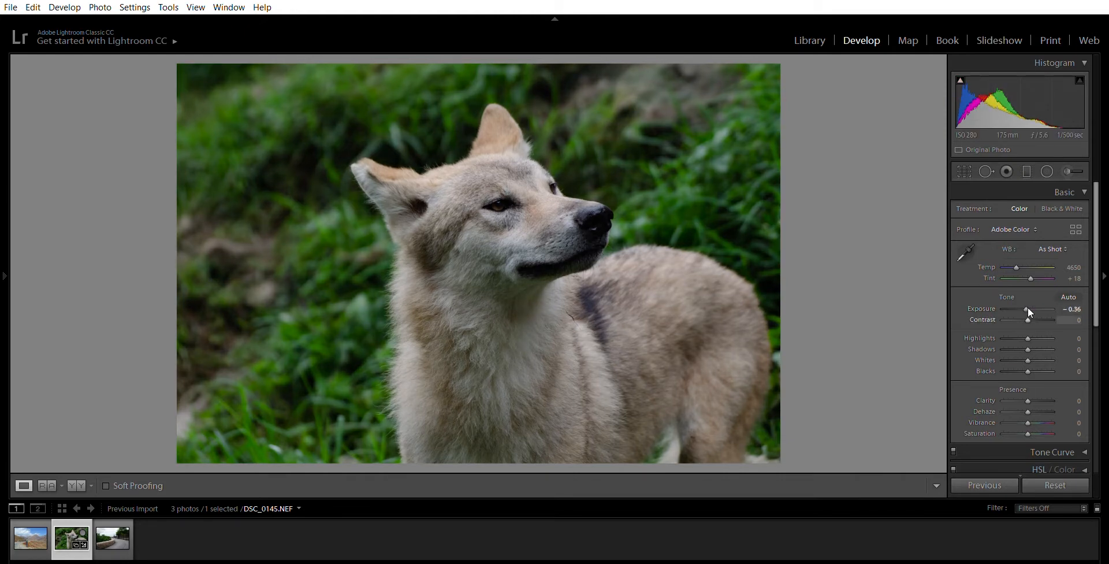
{"action": "type", "text": "12"}
{"action": "key", "text": "Return"}
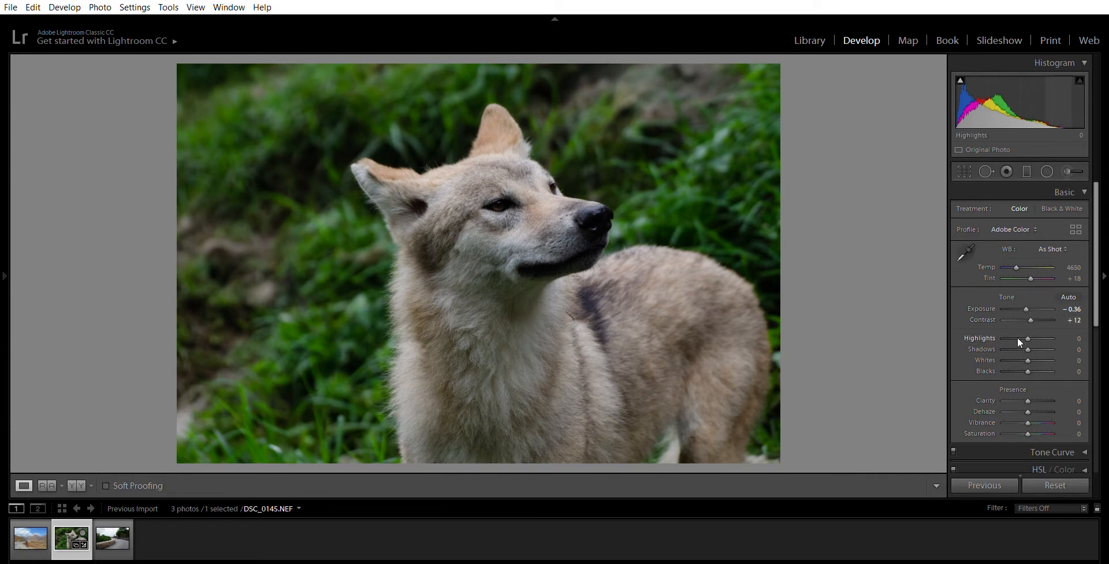
{"action": "mouse_move", "coordinate": [1028, 339]}
{"action": "left_mouse_down"}
{"action": "mouse_move", "coordinate": [1019, 327]}
{"action": "mouse_move", "coordinate": [1034, 349]}
{"action": "left_mouse_up"}
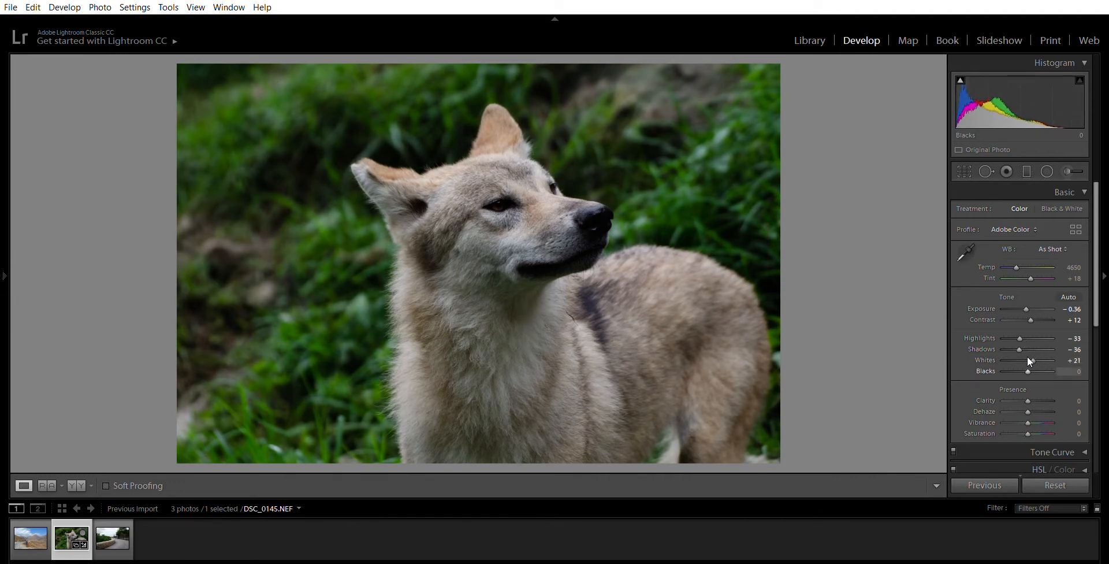
{"action": "left_click_drag", "start_coordinate": [1027, 357], "coordinate": [1033, 358]}
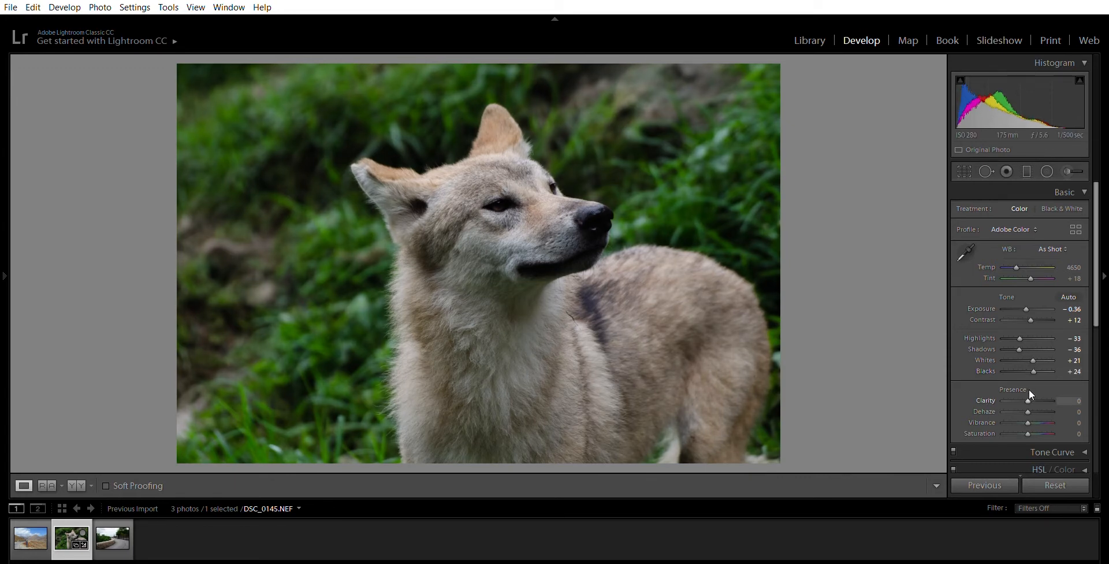
- Set the photo's clarity to +26 and overall saturation to -17, and close the Basic adjustments
{"action": "left_click_drag", "start_coordinate": [1029, 389], "coordinate": [1034, 390]}
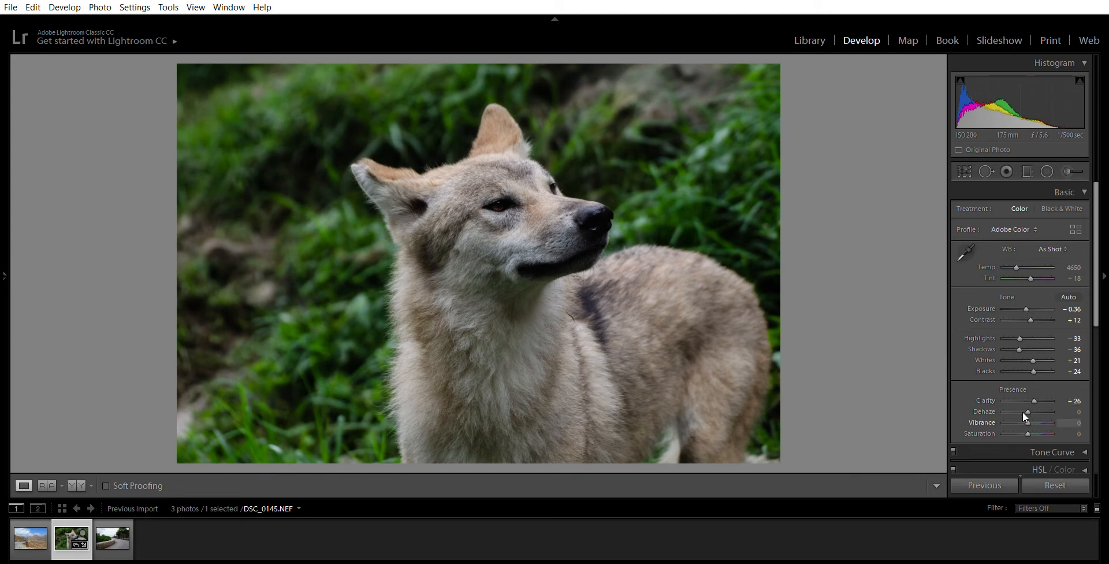
{"action": "left_click_drag", "start_coordinate": [1027, 421], "coordinate": [1022, 422]}
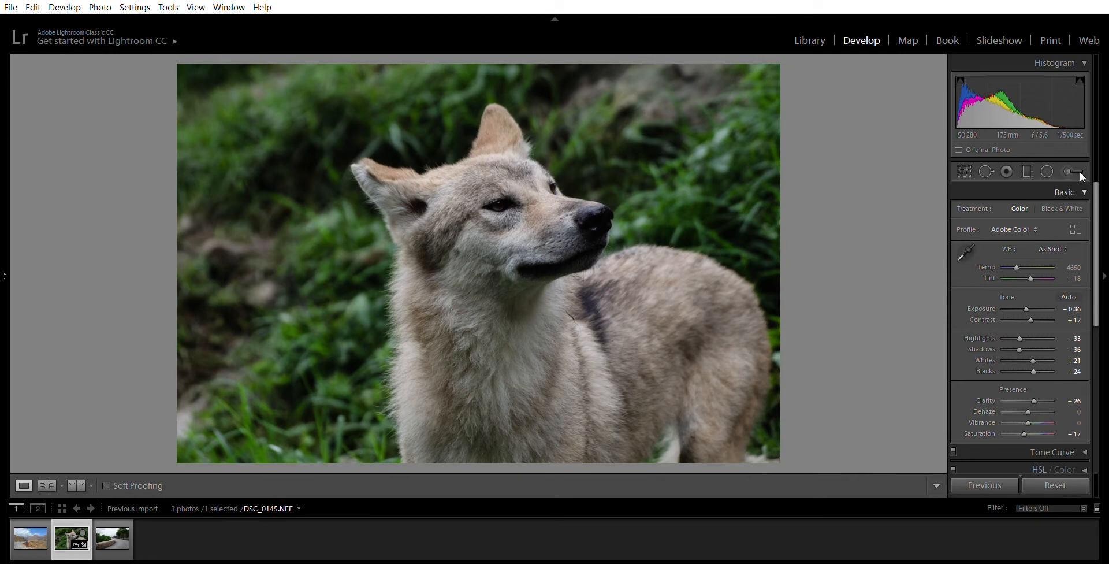
{"action": "left_click", "coordinate": [1081, 194]}
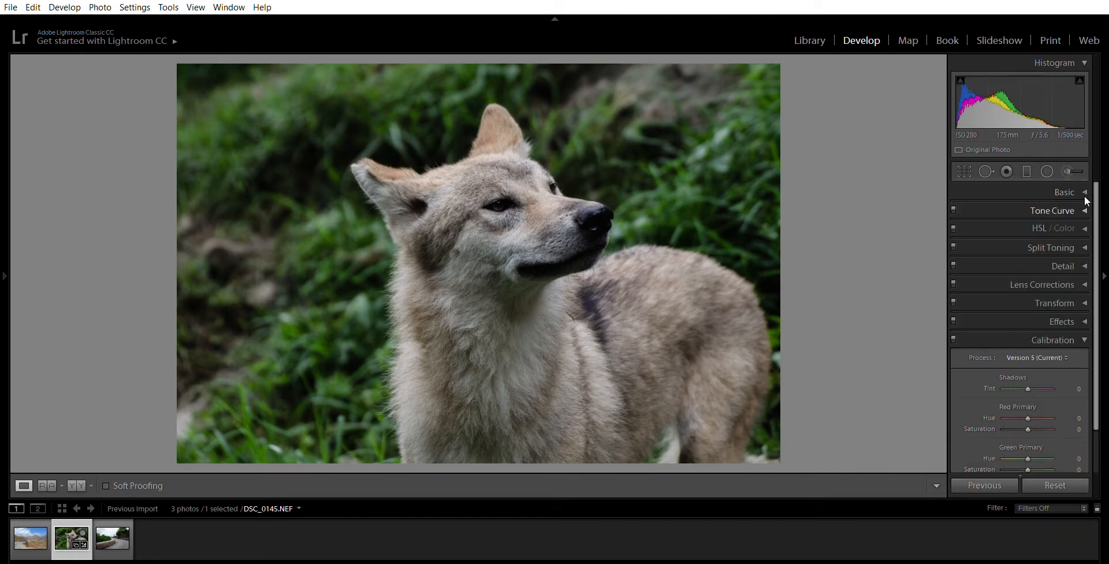
- Shape the RGB tone curve by slightly lifting the black point, lowering the shadows and midtones, and raising the highlights
{"action": "left_click", "coordinate": [1082, 209]}
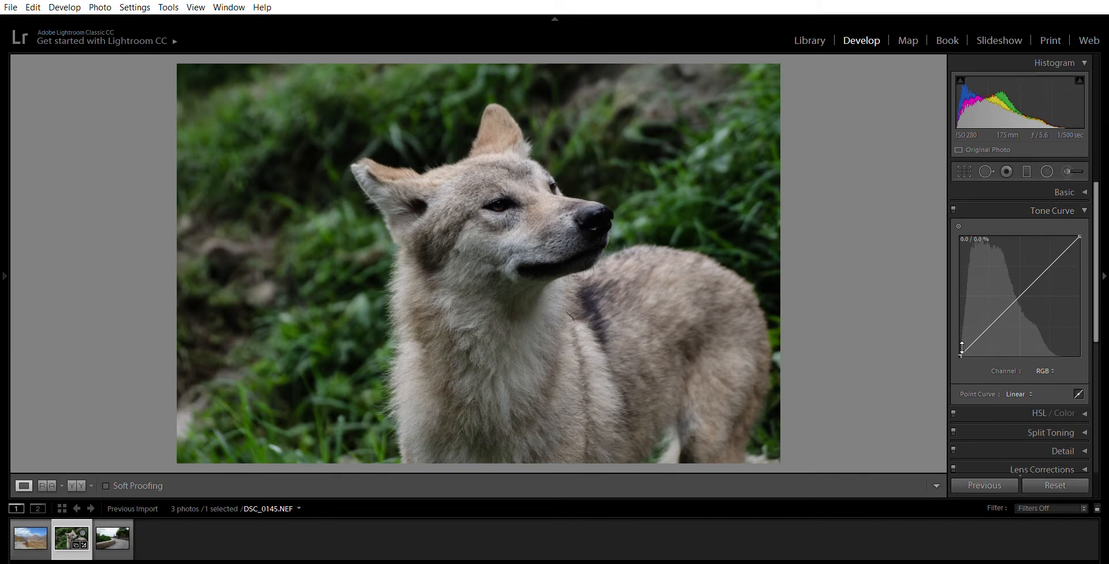
{"action": "left_click_drag", "start_coordinate": [961, 348], "coordinate": [960, 350]}
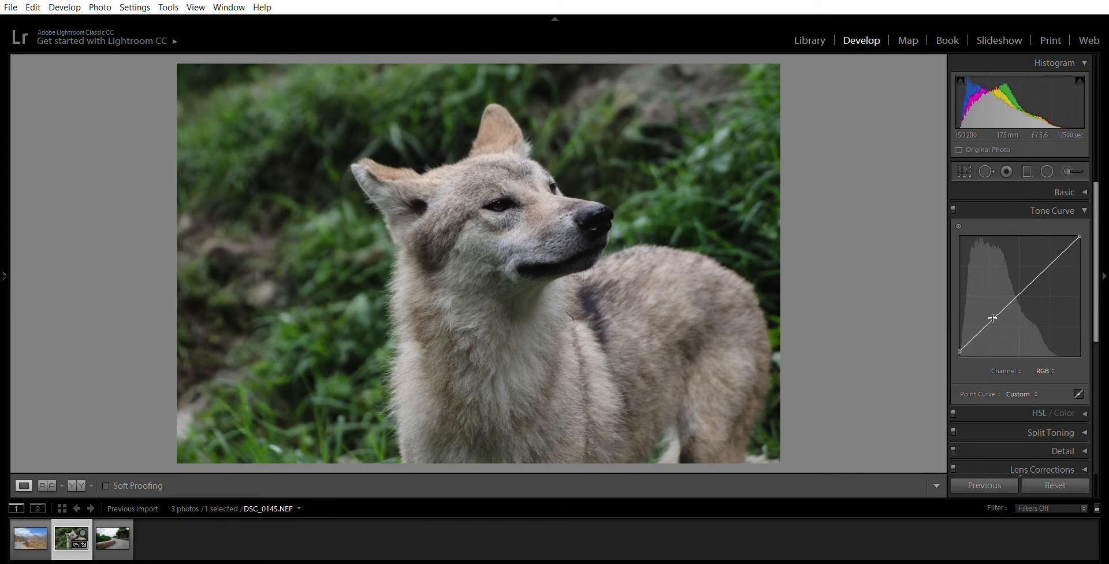
{"action": "left_click_drag", "start_coordinate": [986, 313], "coordinate": [989, 318]}
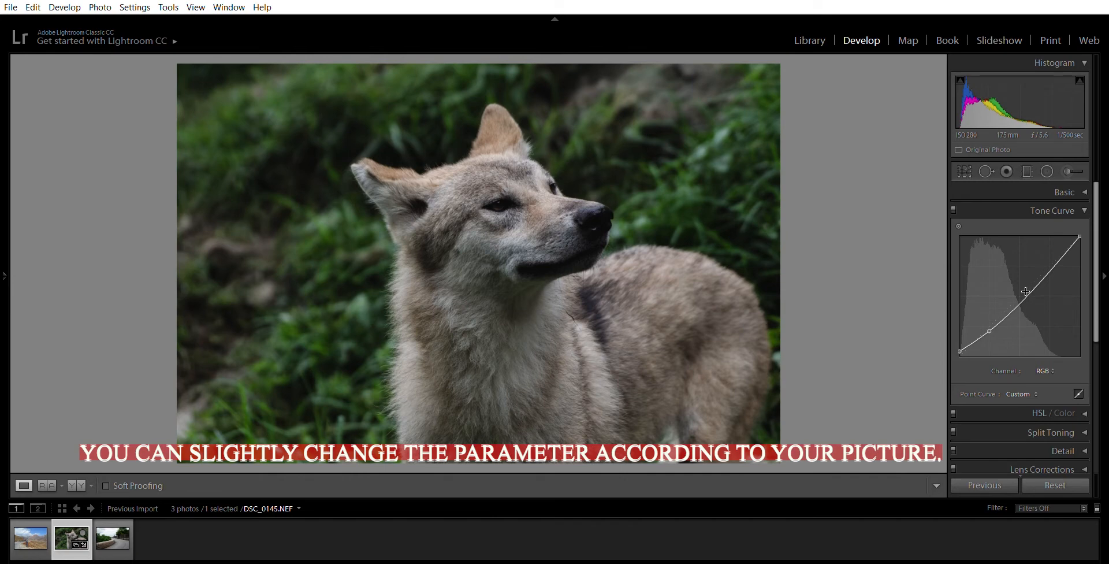
{"action": "left_click_drag", "start_coordinate": [1023, 293], "coordinate": [1023, 303]}
{"action": "left_click_drag", "start_coordinate": [1054, 266], "coordinate": [1079, 231]}
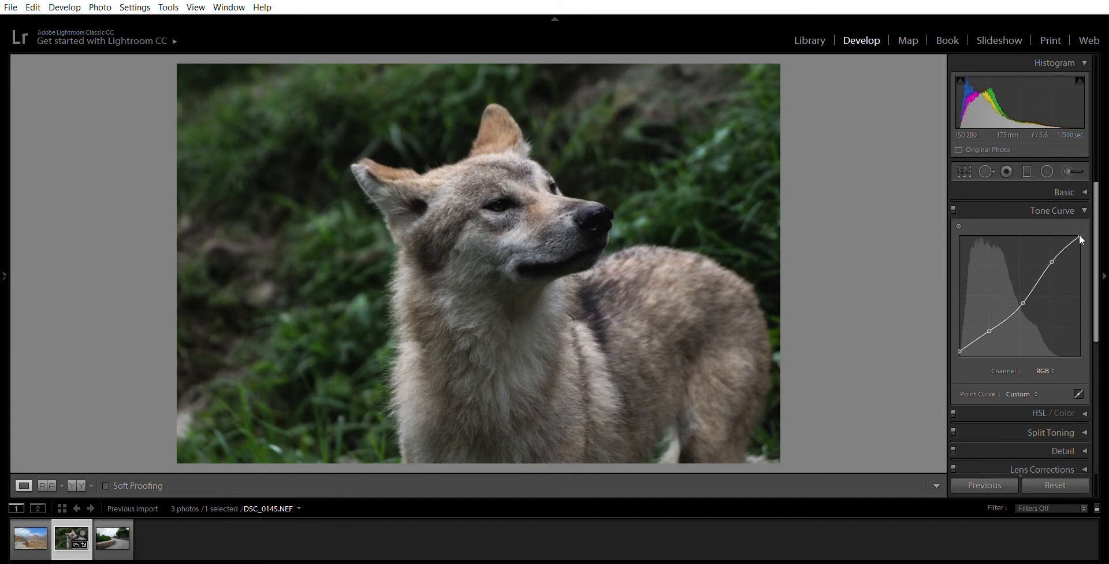
{"action": "mouse_move", "coordinate": [1081, 232]}
{"action": "left_mouse_down"}
{"action": "mouse_move", "coordinate": [1079, 245]}
{"action": "mouse_move", "coordinate": [1081, 228]}
{"action": "left_mouse_up"}
{"action": "left_click", "coordinate": [1083, 211]}
- Set the HSL hues to red -100, orange +16, yellow -100, green -100, aqua +100 and blue -29
{"action": "left_click", "coordinate": [966, 230]}
{"action": "left_click", "coordinate": [965, 244]}
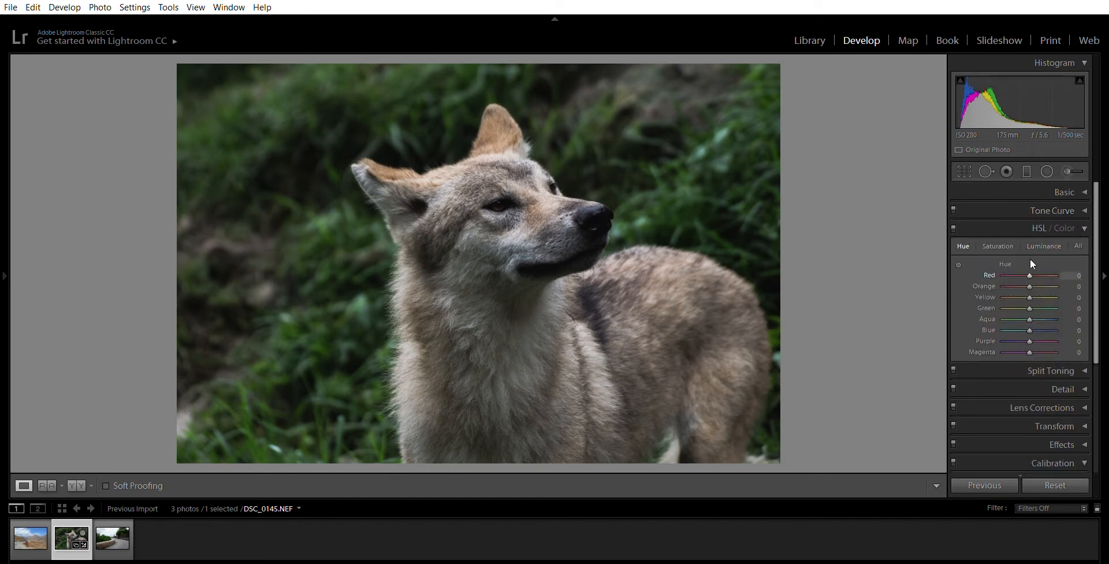
{"action": "left_click_drag", "start_coordinate": [1030, 264], "coordinate": [968, 297]}
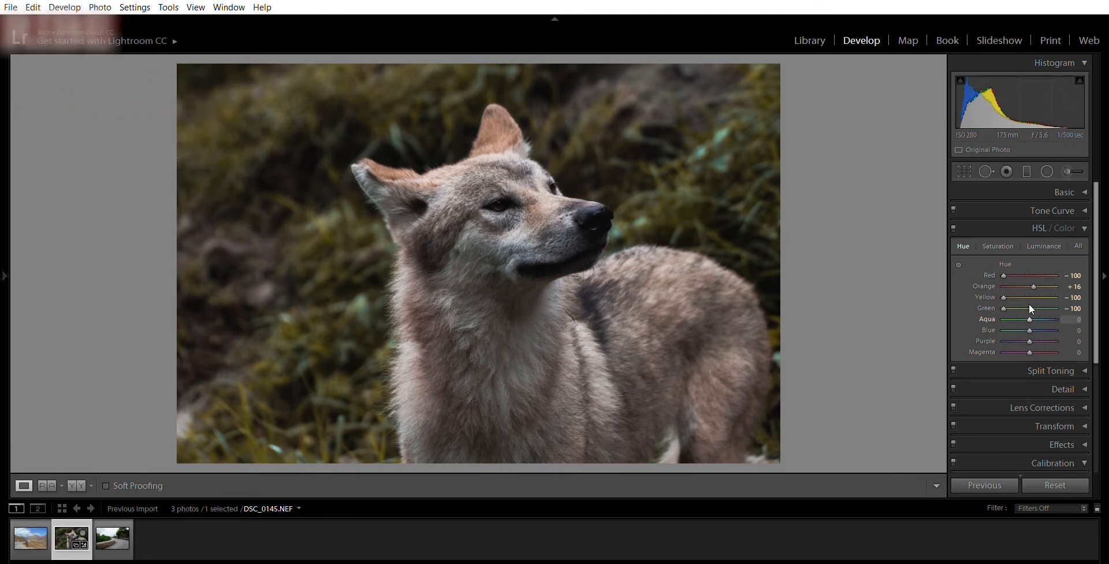
{"action": "mouse_move", "coordinate": [1029, 305]}
{"action": "left_mouse_down"}
{"action": "mouse_move", "coordinate": [1044, 307]}
{"action": "mouse_move", "coordinate": [1024, 319]}
{"action": "left_mouse_up"}
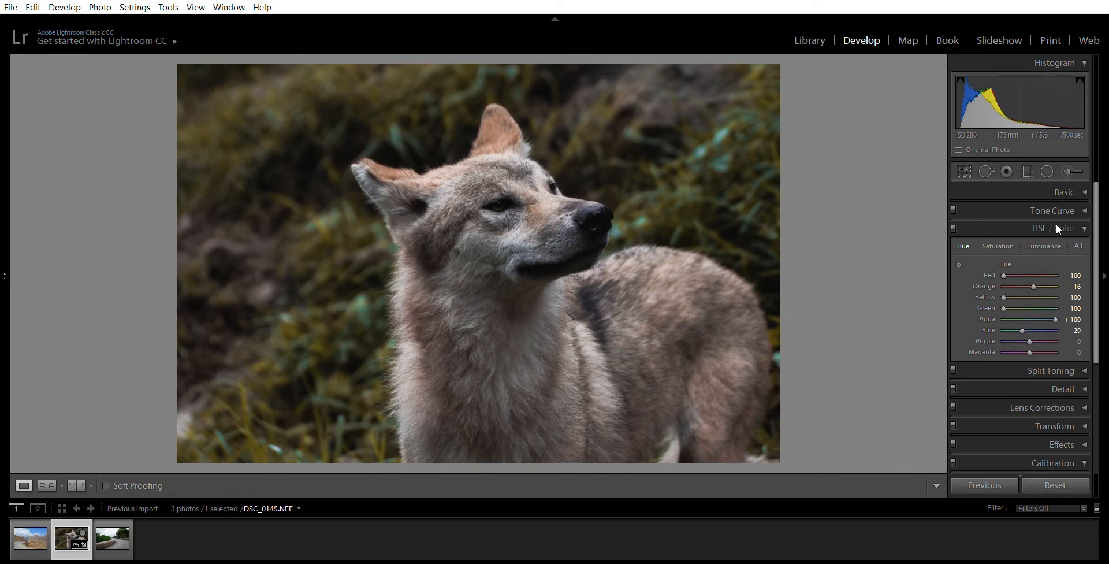
- Raise the HSL saturation of individual color ranges to strengthen the warm tones of the wolf's fur
{"action": "left_click", "coordinate": [1001, 245]}
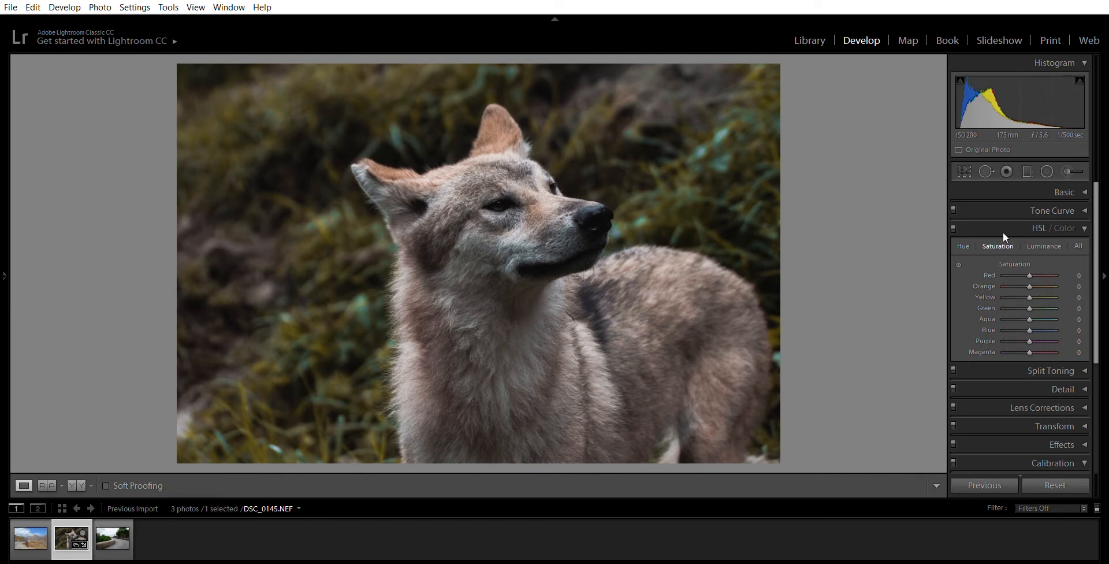
{"action": "left_click_drag", "start_coordinate": [1030, 275], "coordinate": [1034, 262]}
{"action": "left_click_drag", "start_coordinate": [1030, 297], "coordinate": [1054, 284]}
{"action": "left_click_drag", "start_coordinate": [1029, 307], "coordinate": [1035, 308]}
- Set the HSL luminance to +7 for red and +18 for orange, and close the HSL adjustments
{"action": "left_click", "coordinate": [1055, 244]}
{"action": "left_click_drag", "start_coordinate": [1030, 275], "coordinate": [1031, 275]}
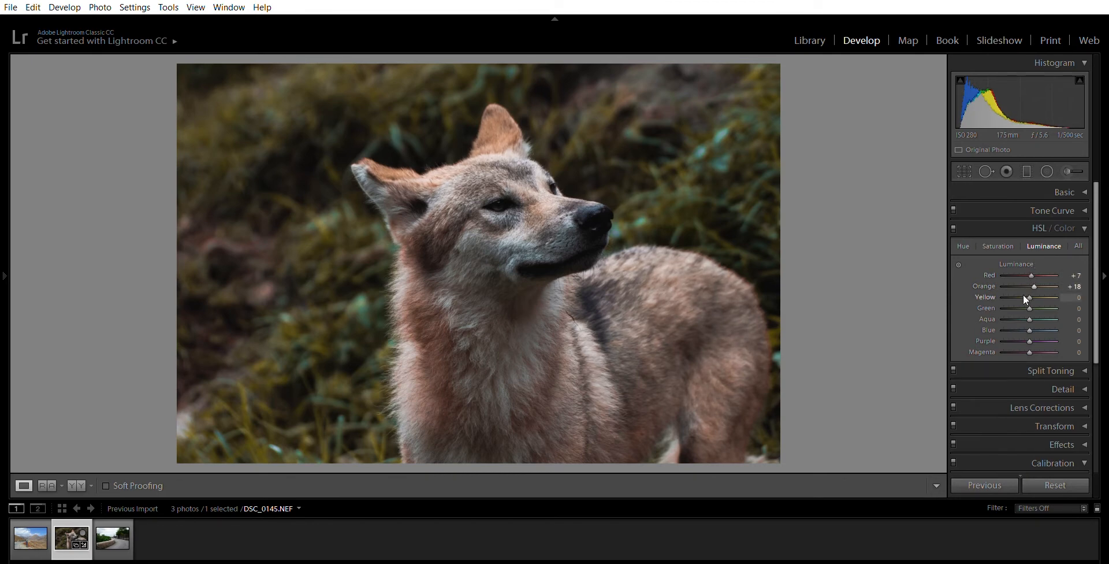
{"action": "mouse_move", "coordinate": [1032, 313]}
{"action": "left_mouse_down"}
{"action": "mouse_move", "coordinate": [1035, 304]}
{"action": "mouse_move", "coordinate": [1032, 315]}
{"action": "left_mouse_up"}
{"action": "left_click", "coordinate": [1085, 219]}
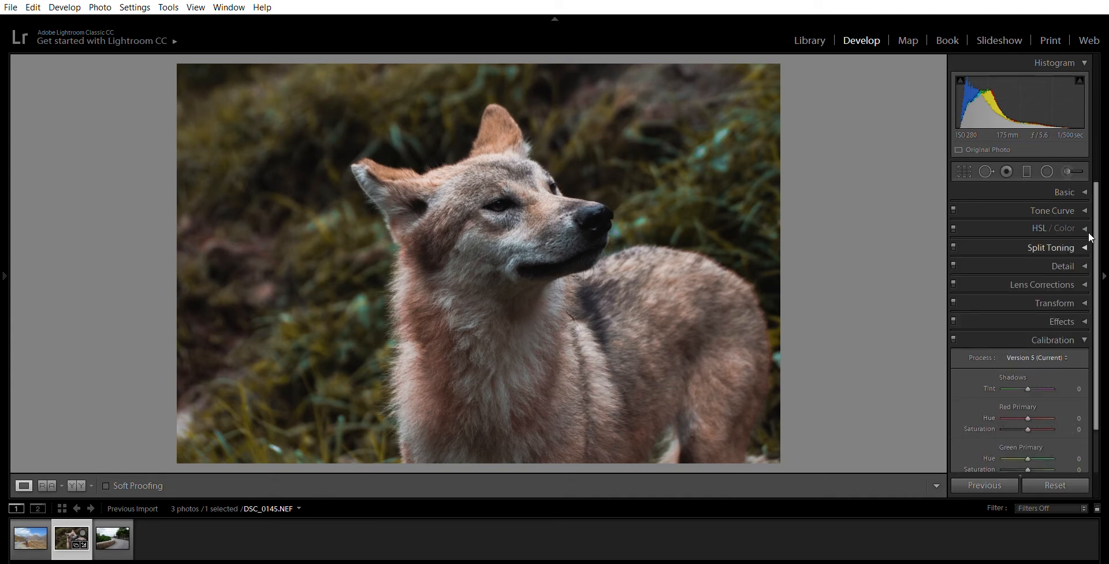
- Split-tone the highlights with hue 51 and saturation 6, the shadows with hue 223 and saturation 32, and set the balance to +100
{"action": "left_click", "coordinate": [1069, 246]}
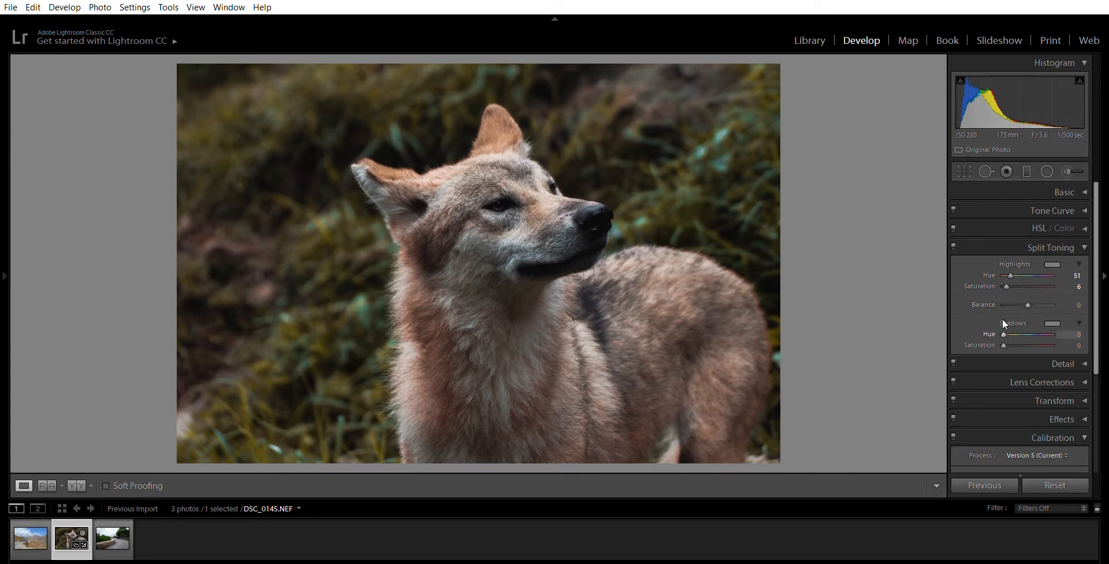
{"action": "left_click_drag", "start_coordinate": [1004, 322], "coordinate": [1039, 323]}
{"action": "left_click_drag", "start_coordinate": [1004, 332], "coordinate": [1080, 293]}
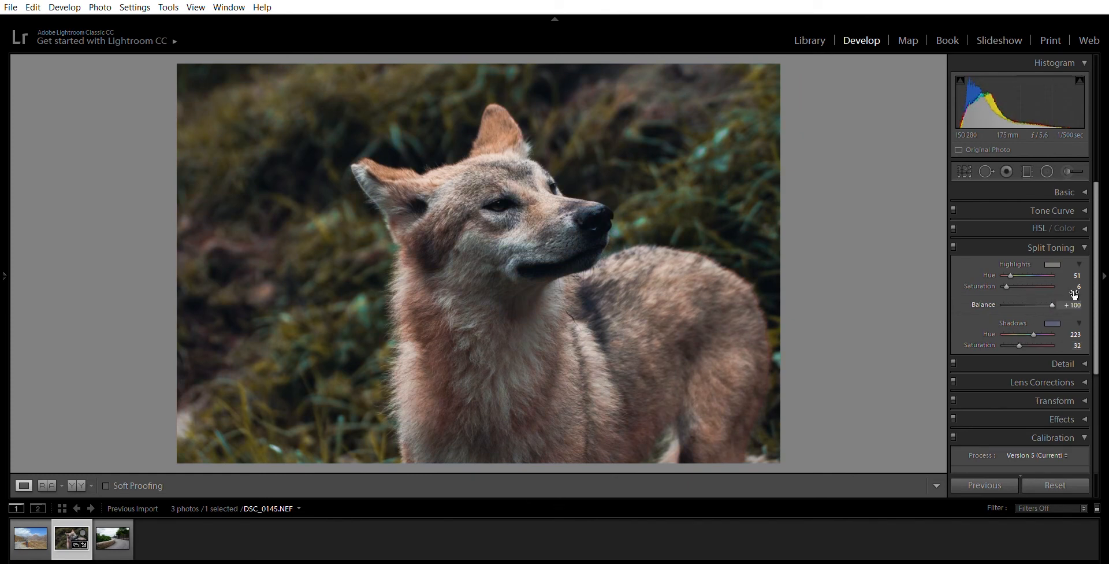
- Fine-tune the shadow saturation of the split toning and close its adjustments
{"action": "left_click_drag", "start_coordinate": [1020, 335], "coordinate": [1020, 331]}
{"action": "key", "text": "Up"}
{"action": "key", "text": "Up"}
{"action": "key", "text": "Up"}
{"action": "key", "text": "Up"}
{"action": "key", "text": "Up"}
{"action": "left_click", "coordinate": [1086, 235]}
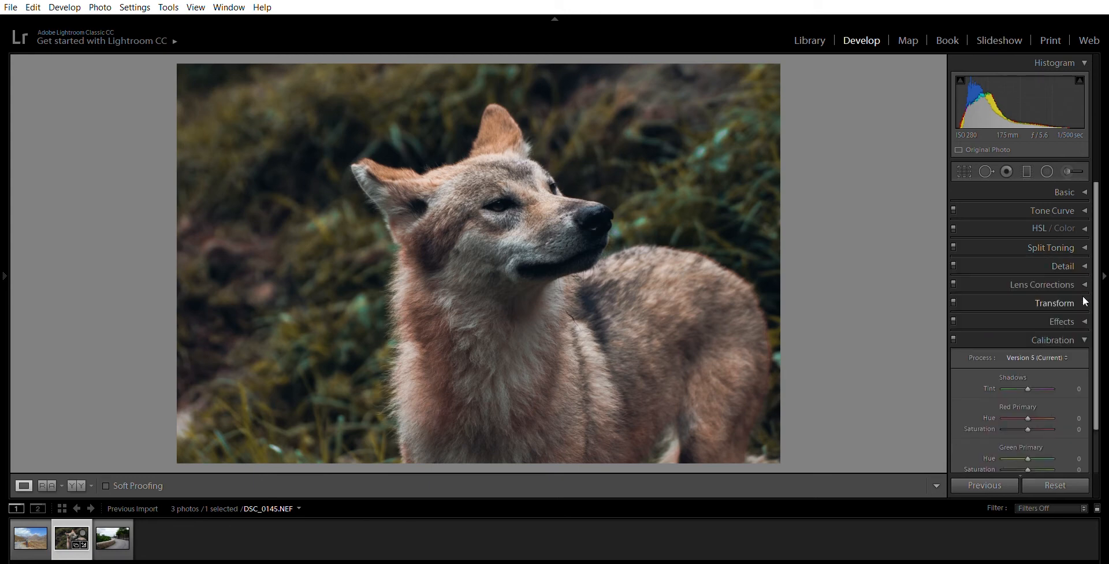
- Add a post-crop vignette with amount -29, midpoint 38, roundness +100 and feather 100
{"action": "left_click", "coordinate": [1084, 318]}
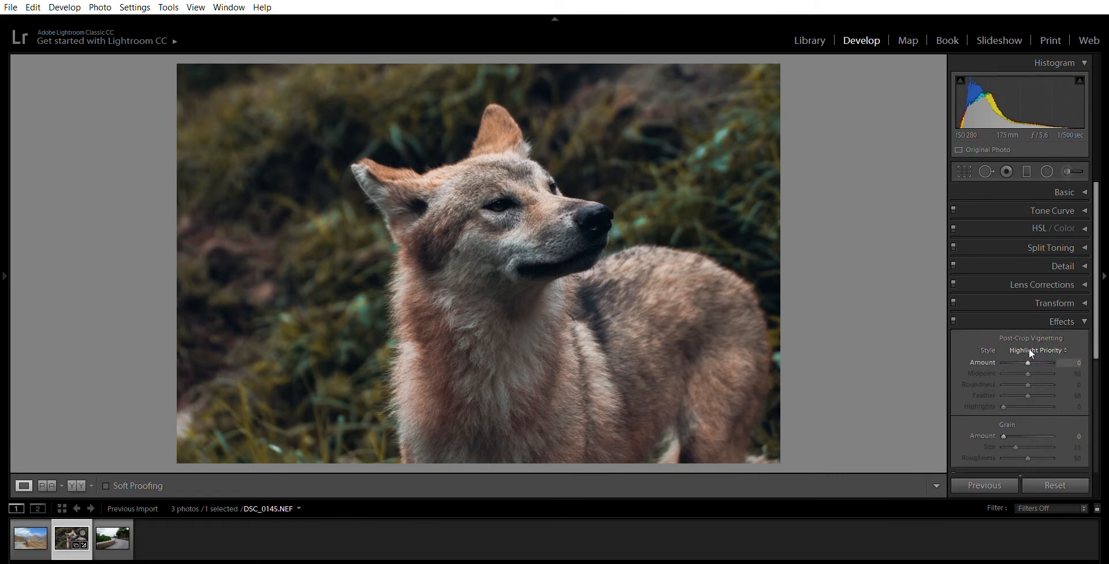
{"action": "left_click_drag", "start_coordinate": [1027, 348], "coordinate": [1021, 350]}
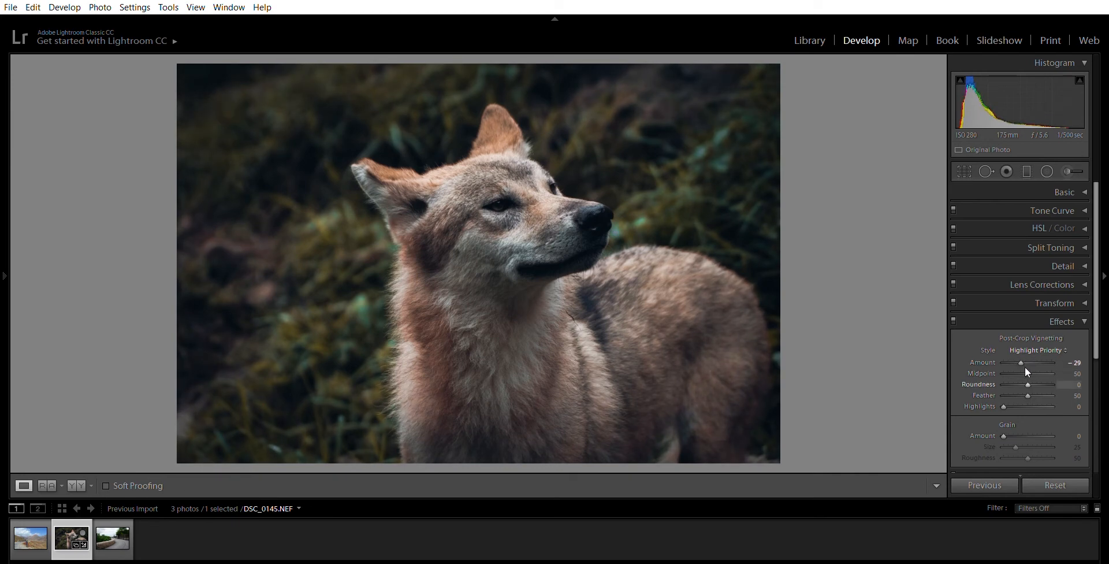
{"action": "left_click_drag", "start_coordinate": [1027, 361], "coordinate": [1021, 362]}
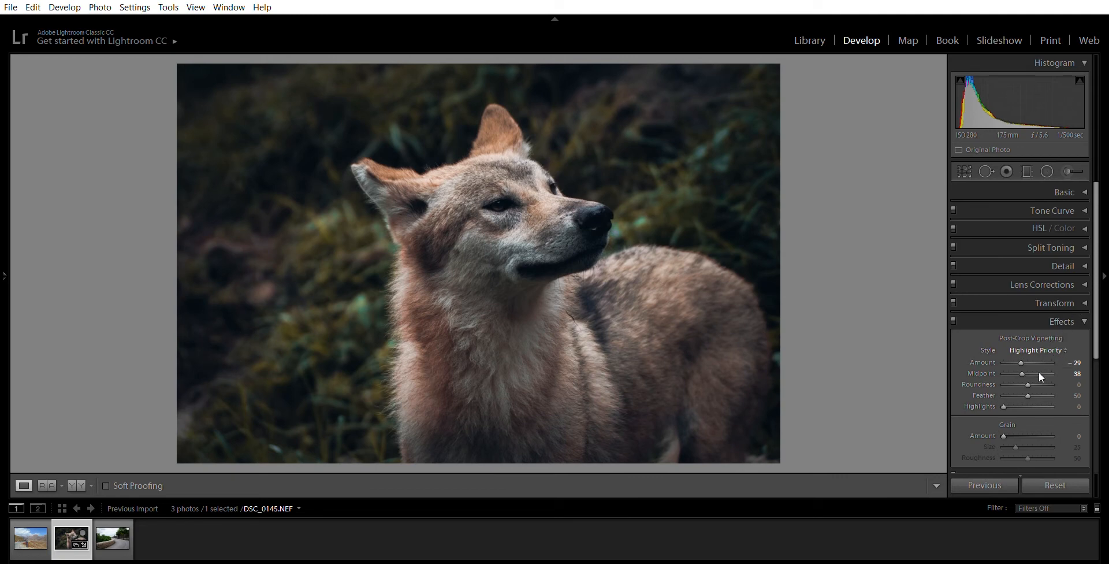
{"action": "left_click_drag", "start_coordinate": [1025, 370], "coordinate": [1055, 386]}
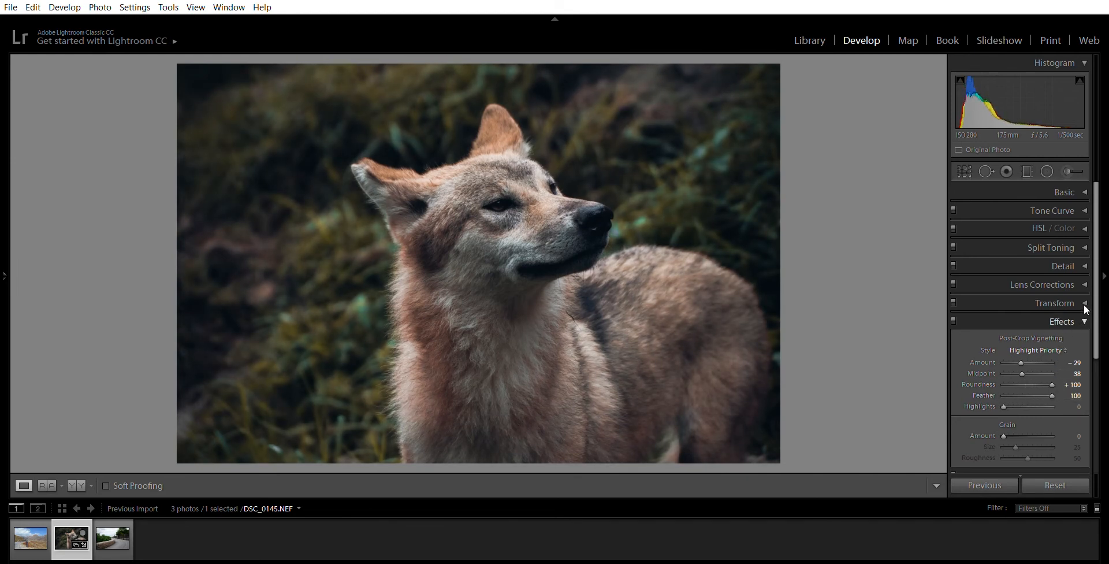
{"action": "left_click", "coordinate": [1085, 316]}
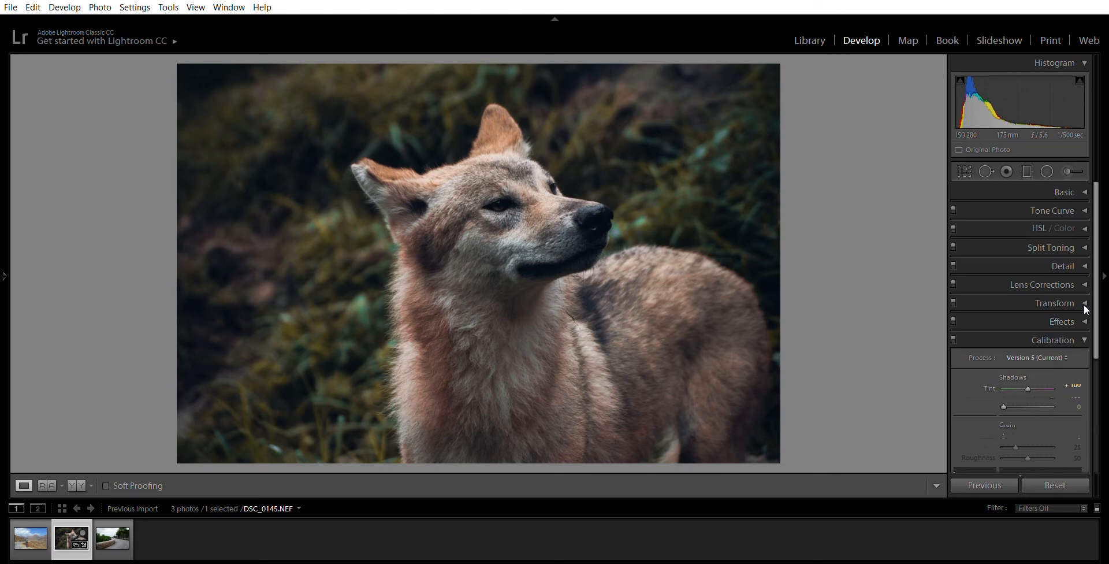
- Set the calibration shadows tint to +36, the red primary hue to +43 and the red primary saturation to -79
{"action": "scroll", "coordinate": [1068, 349], "scroll_direction": "down", "scroll_amount": 1}
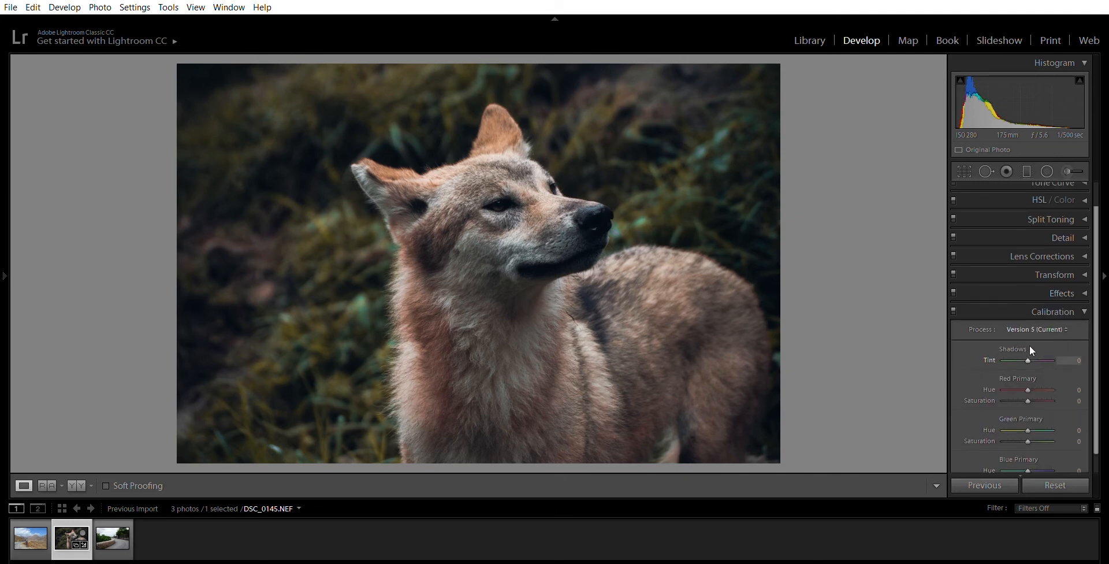
{"action": "left_click_drag", "start_coordinate": [1029, 345], "coordinate": [1042, 379]}
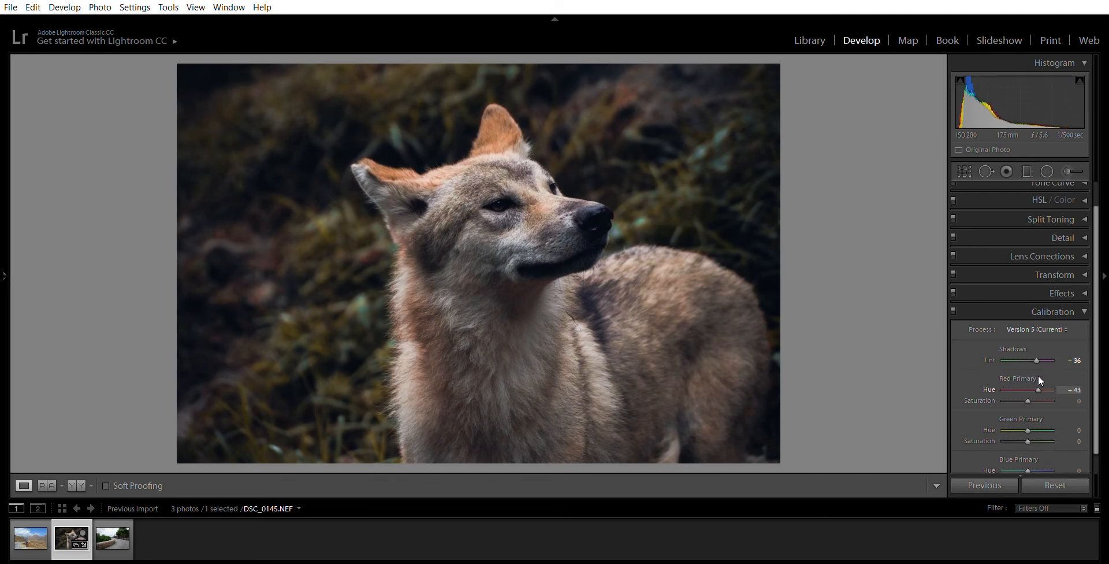
{"action": "left_click_drag", "start_coordinate": [1027, 387], "coordinate": [1022, 389]}
{"action": "left_click_drag", "start_coordinate": [1013, 388], "coordinate": [1006, 389]}
- Set the calibration green primary hue to +36 and its saturation to +100
{"action": "left_click_drag", "start_coordinate": [1028, 417], "coordinate": [1036, 417]}
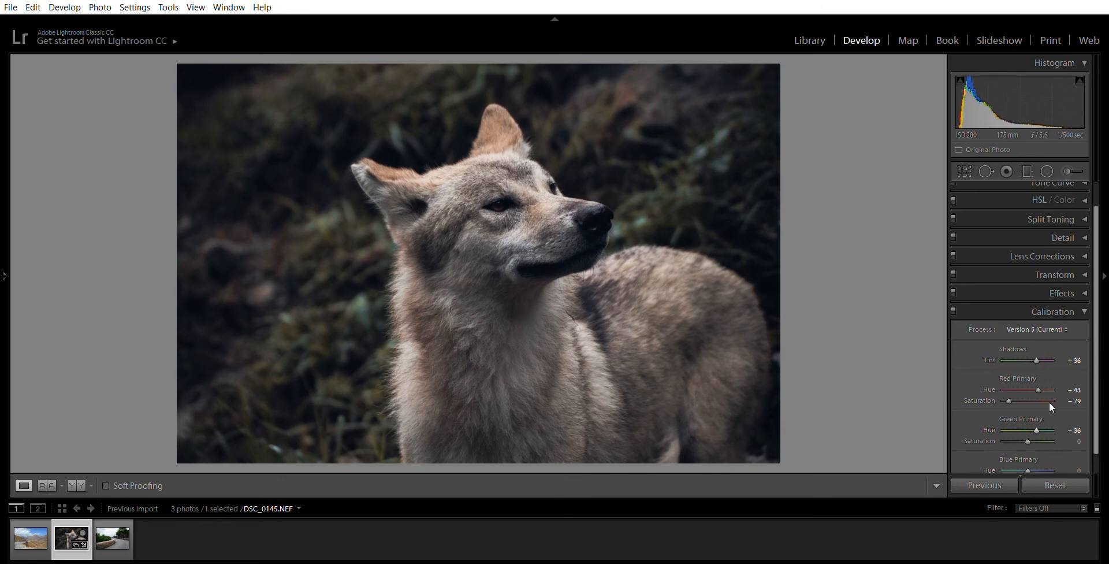
{"action": "scroll", "coordinate": [1051, 402], "scroll_direction": "down", "scroll_amount": 1}
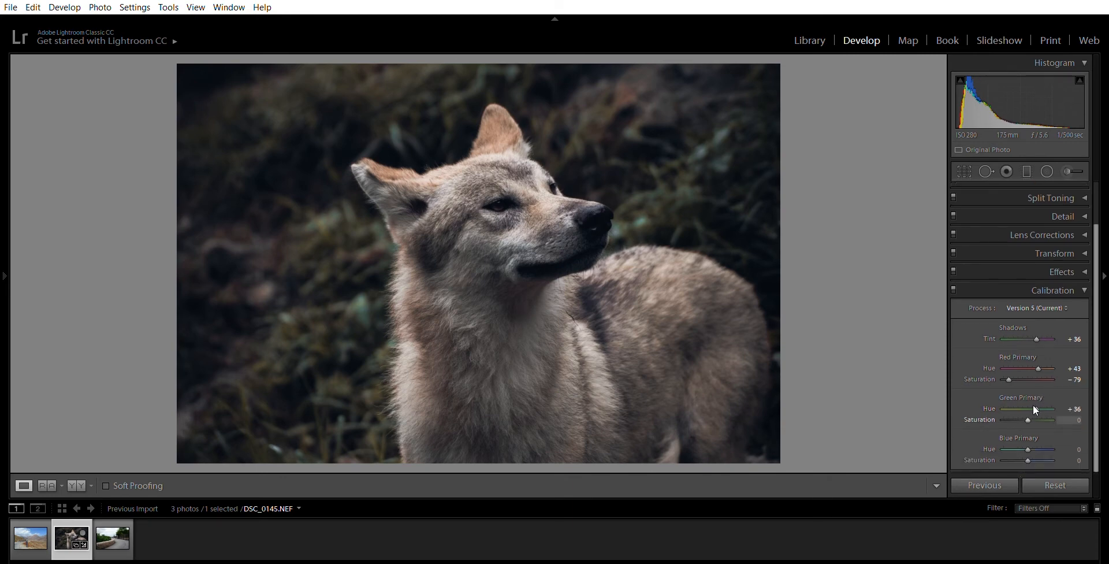
{"action": "left_click_drag", "start_coordinate": [1044, 420], "coordinate": [1059, 419]}
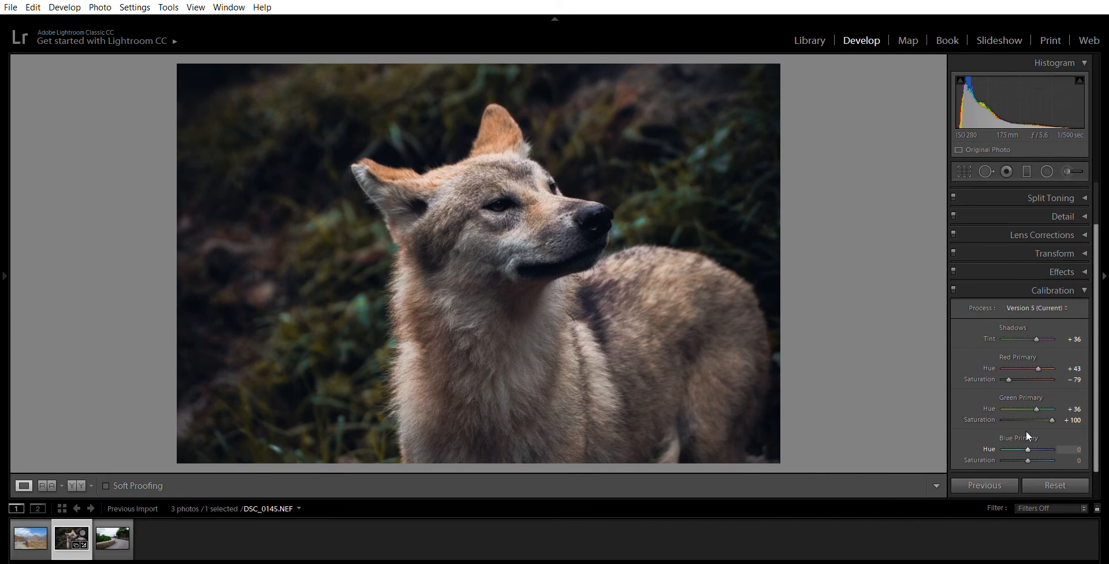
- Set the calibration blue primary hue to -43 and its saturation to -74, and close the Calibration adjustments
{"action": "left_click_drag", "start_coordinate": [1028, 433], "coordinate": [1022, 437]}
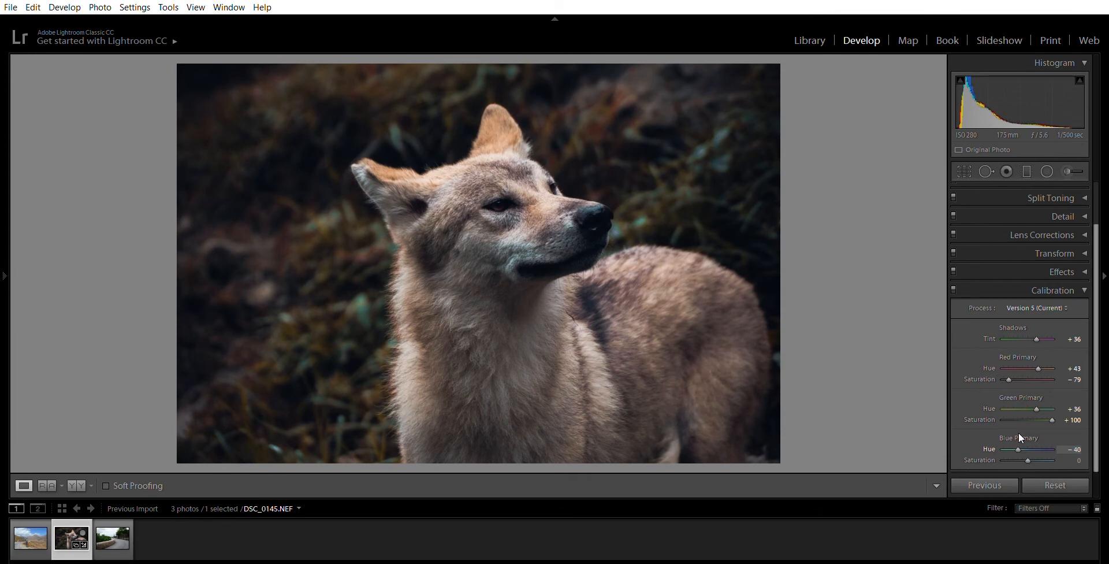
{"action": "left_click_drag", "start_coordinate": [1019, 433], "coordinate": [1007, 450]}
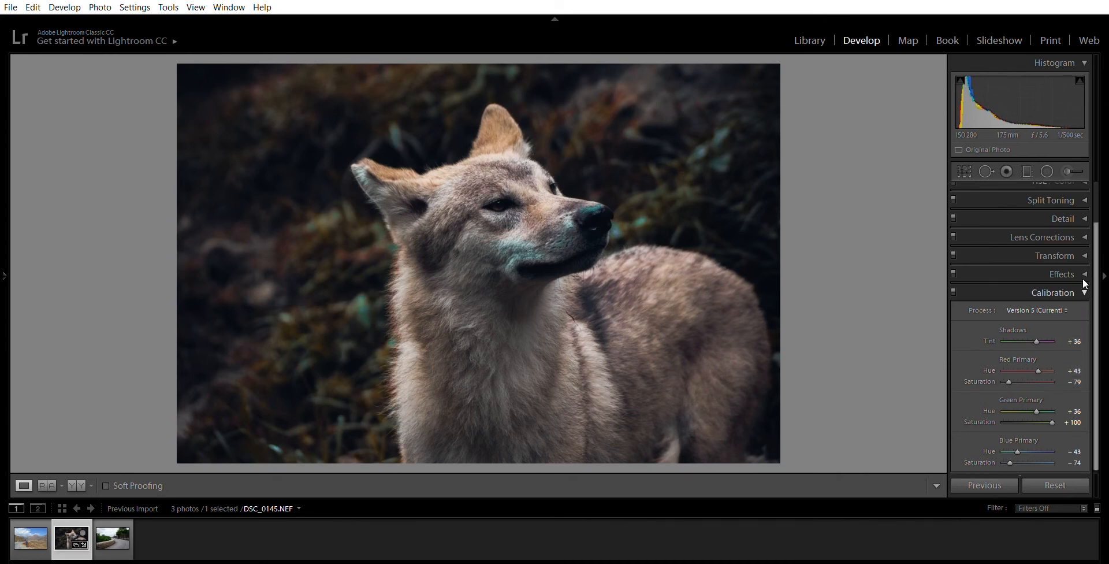
{"action": "left_click", "coordinate": [1084, 290]}
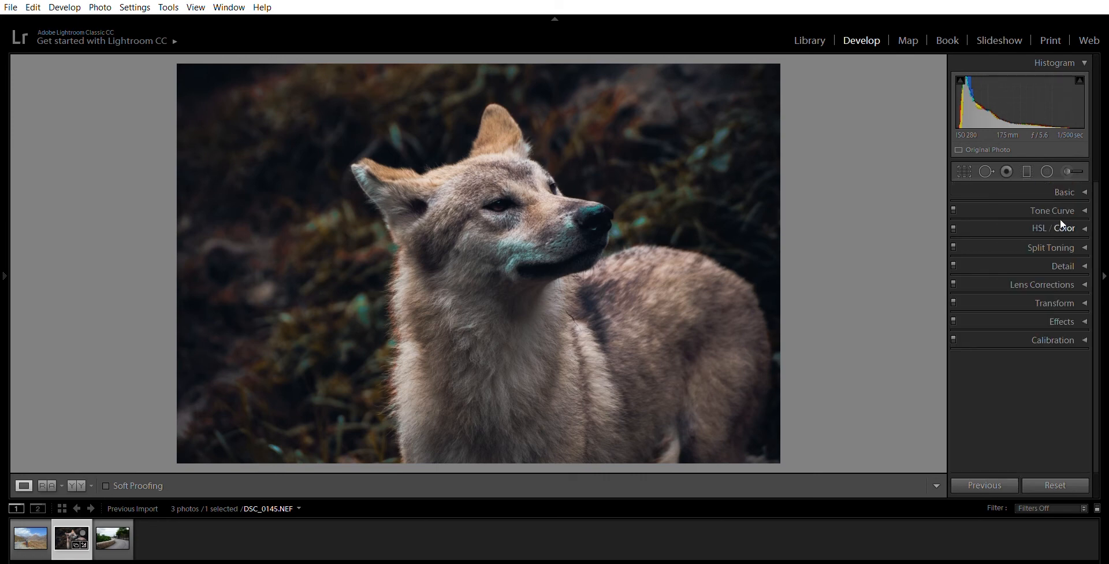
- Warm the wolf photo's white balance by setting the temperature to 6048
{"action": "left_click", "coordinate": [1078, 191]}
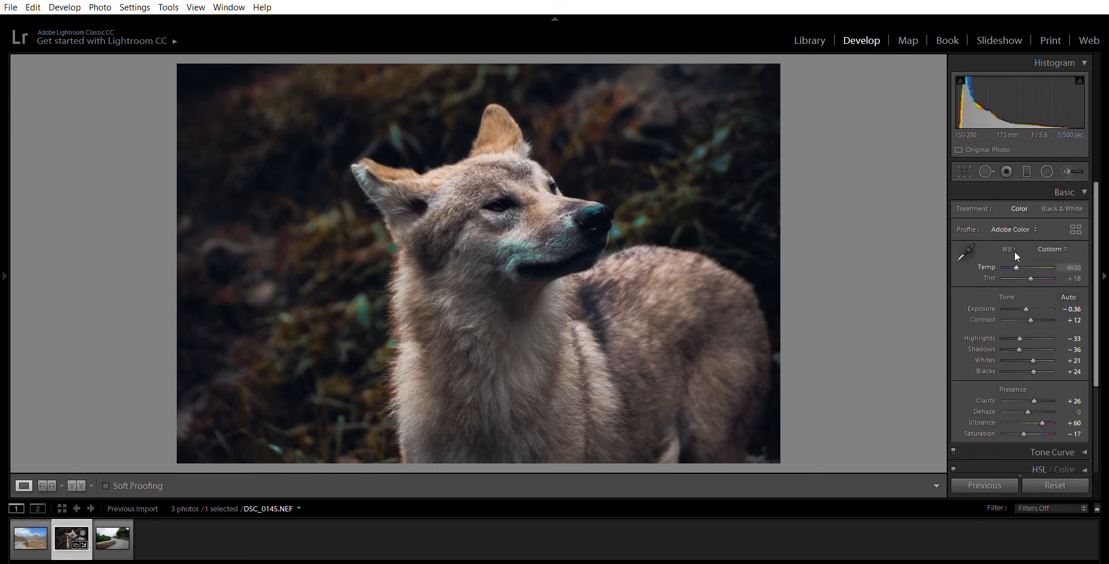
{"action": "left_click_drag", "start_coordinate": [1017, 251], "coordinate": [1023, 251]}
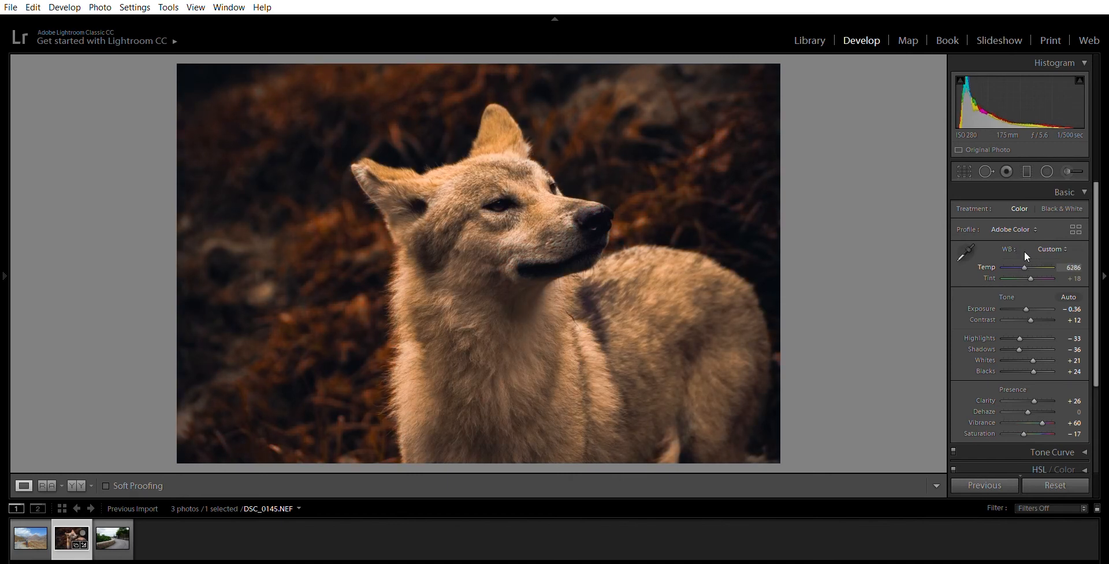
{"action": "left_click_drag", "start_coordinate": [1024, 252], "coordinate": [1022, 252]}
- Paste the wolf photo's develop settings onto the road photo DSC_0323.NEF and set its shadows to +17
{"action": "left_click", "coordinate": [113, 537]}
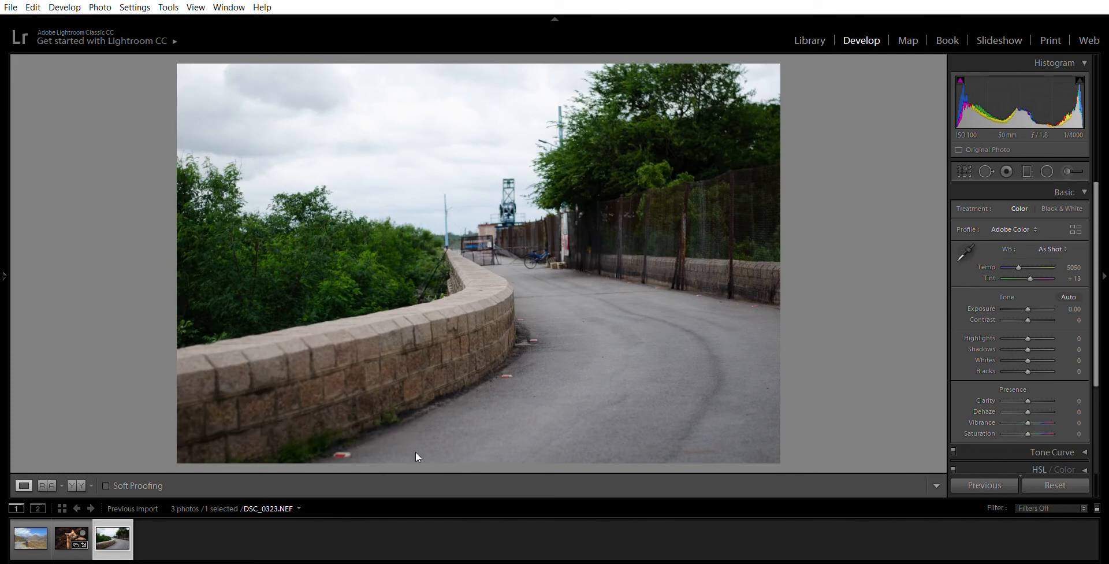
{"action": "key", "text": "ctrl+shift+v"}
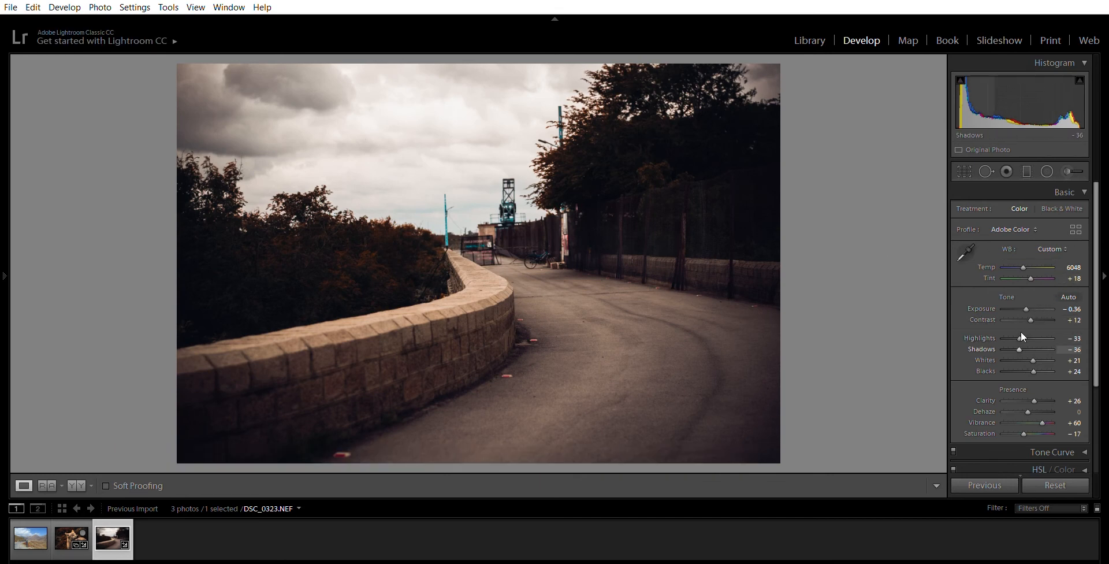
{"action": "left_click_drag", "start_coordinate": [1020, 334], "coordinate": [1032, 339]}
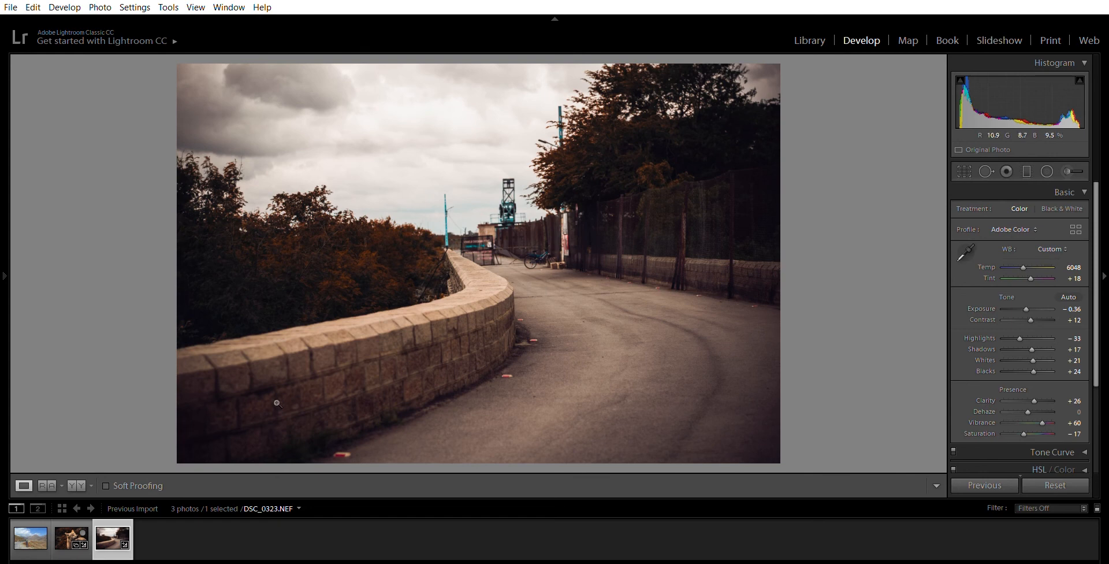
- Paste the wolf photo's develop settings onto the mountain photo DSC_0014.JPG
{"action": "left_click", "coordinate": [28, 533]}
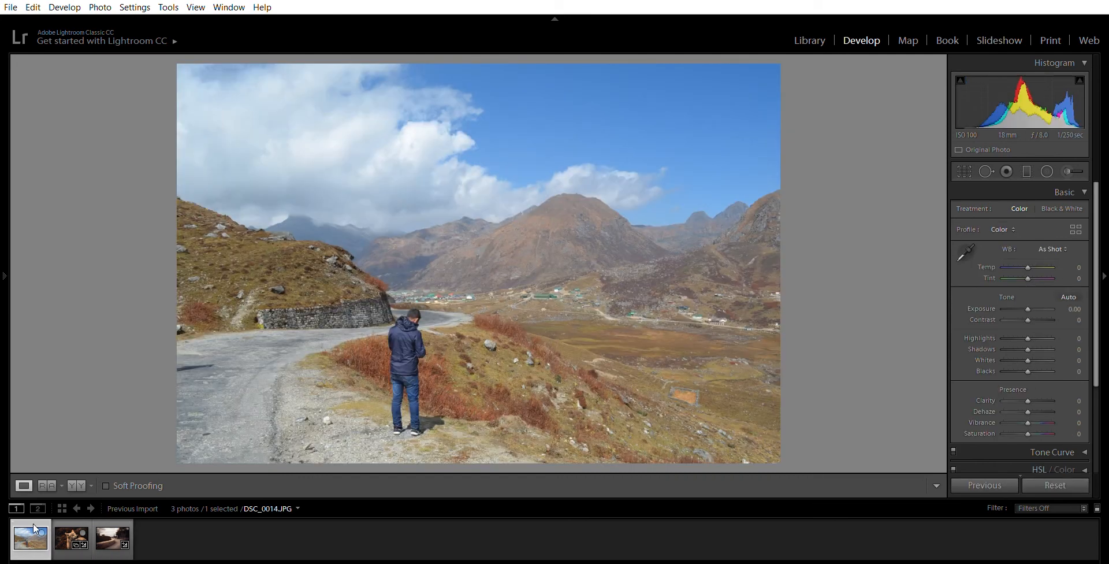
{"action": "key", "text": "ctrl+shift+v"}
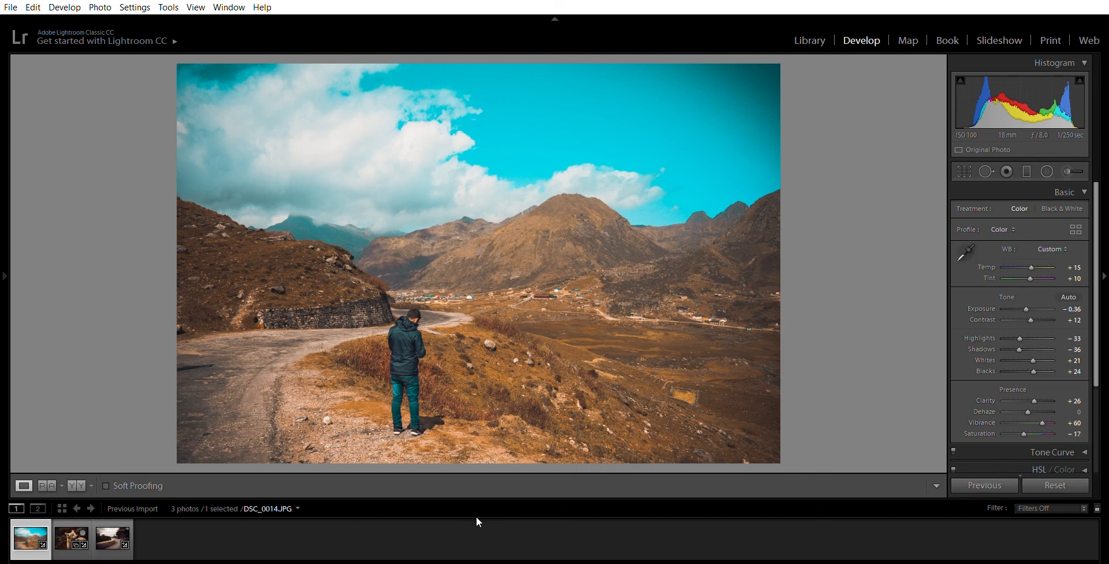
- Return to the wolf photo DSC_0145.NEF and compare its before and after versions
{"action": "left_click", "coordinate": [65, 532]}
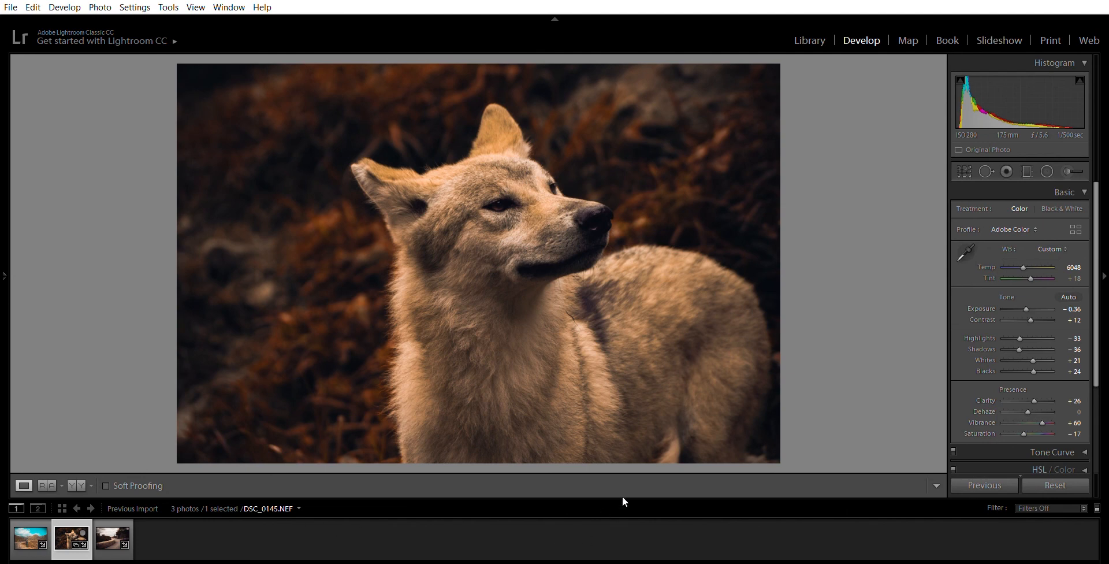
{"action": "key", "text": "y"}
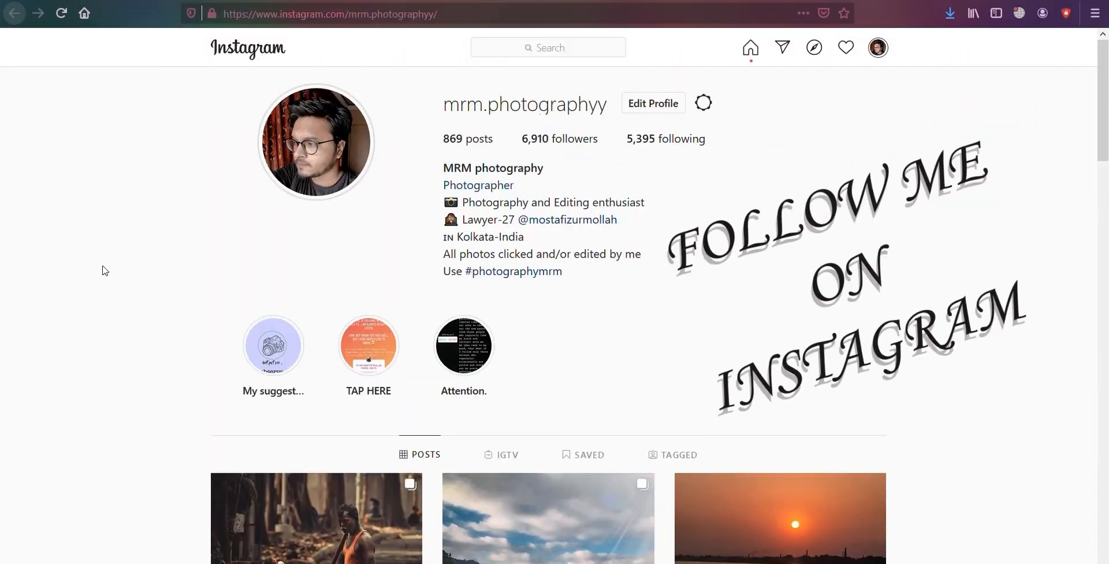
{"action": "scroll", "coordinate": [105, 274], "scroll_direction": "down", "scroll_amount": 8}
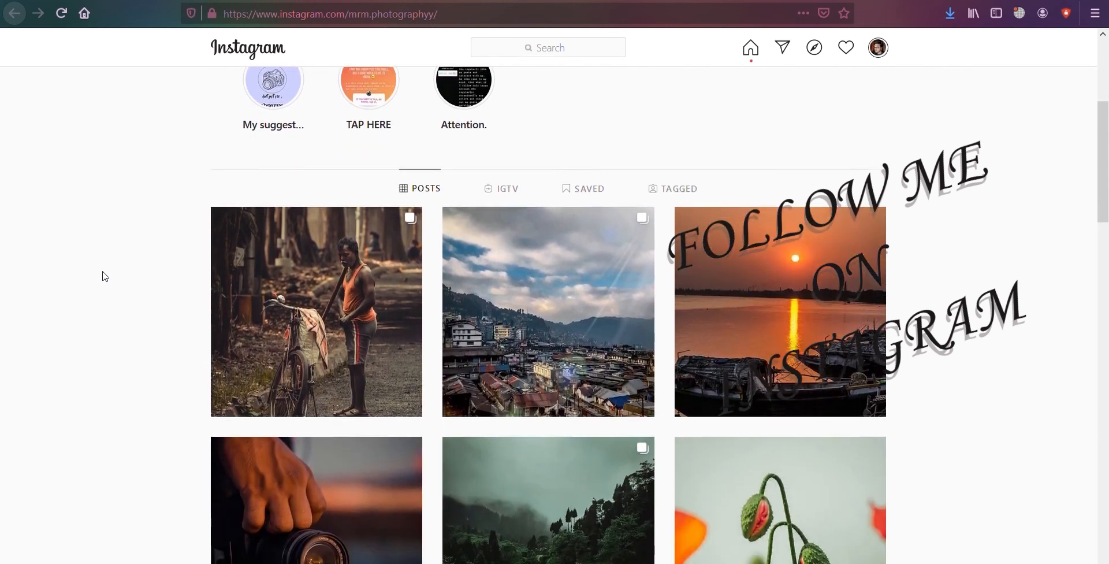